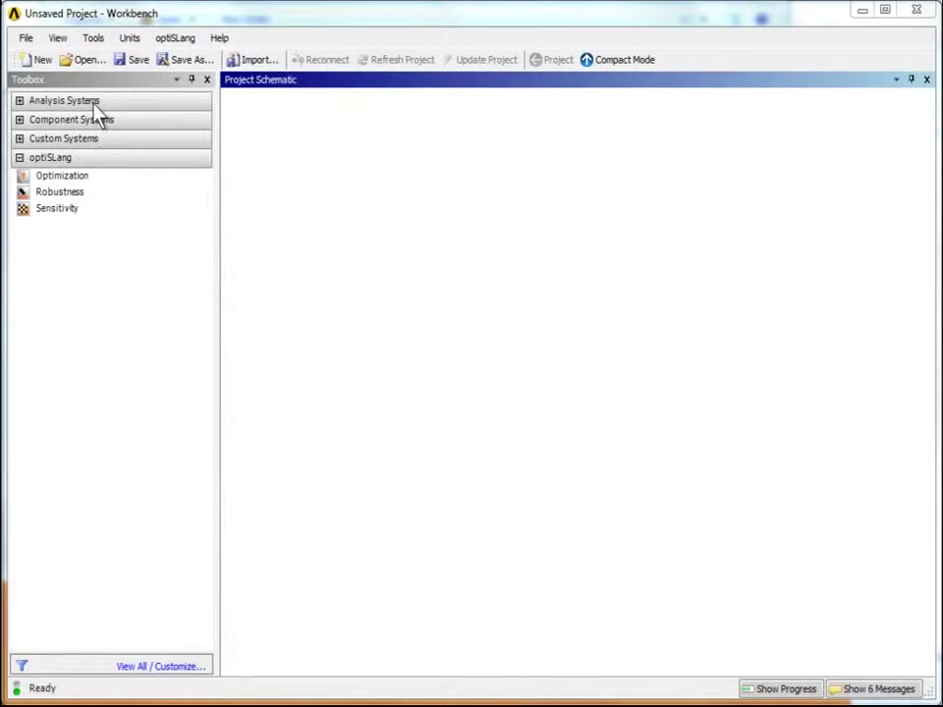
- Open the CoupledFunction5D_sensitivity.wbpj project file
left_click(88, 62)
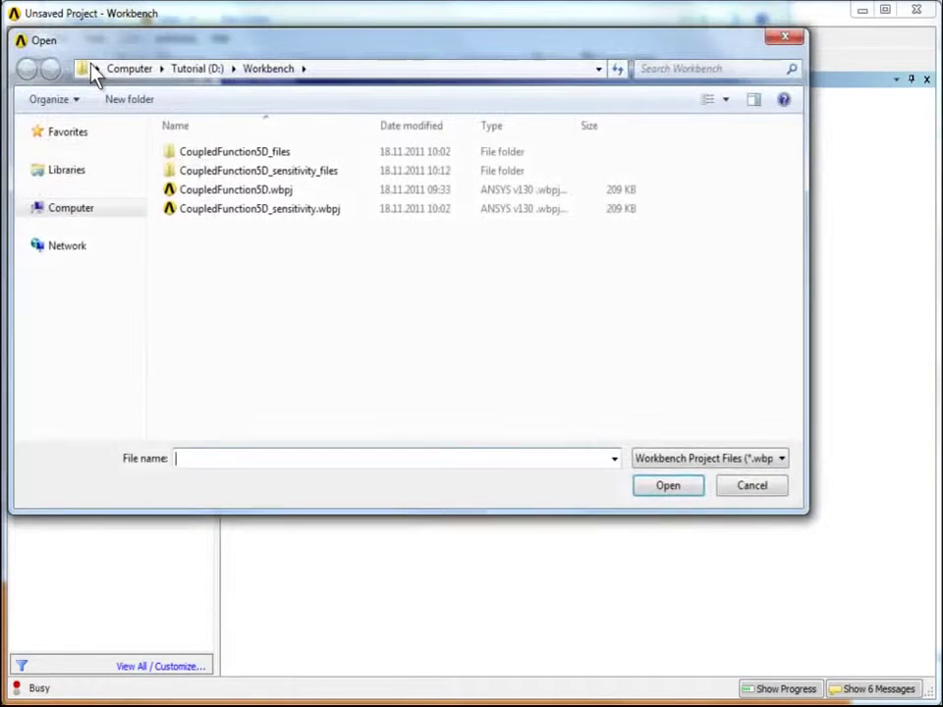
left_click(206, 215)
double_click(207, 215)
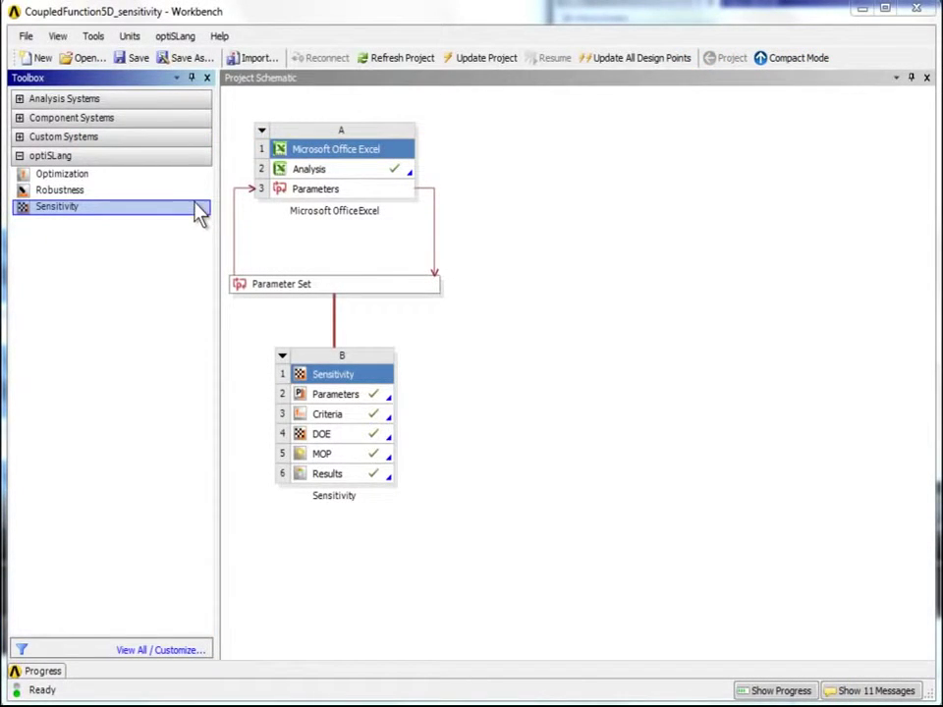
- Add an Optimization system on the Sensitivity MOP using Evolutionary Algorithm (global)
left_click_drag(196, 183, 333, 452)
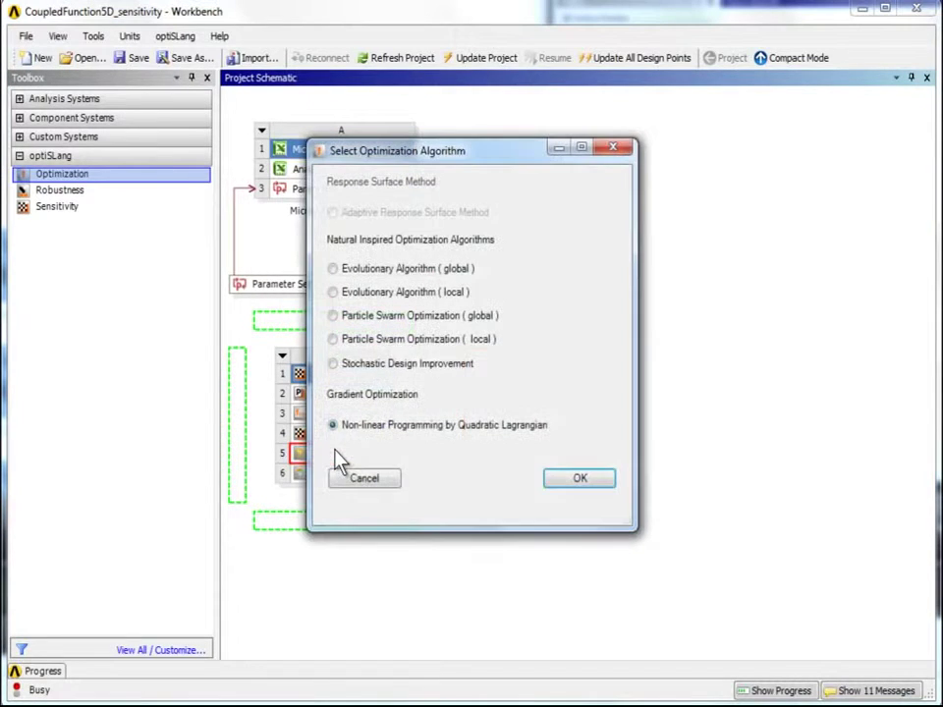
left_click(334, 269)
left_click(557, 479)
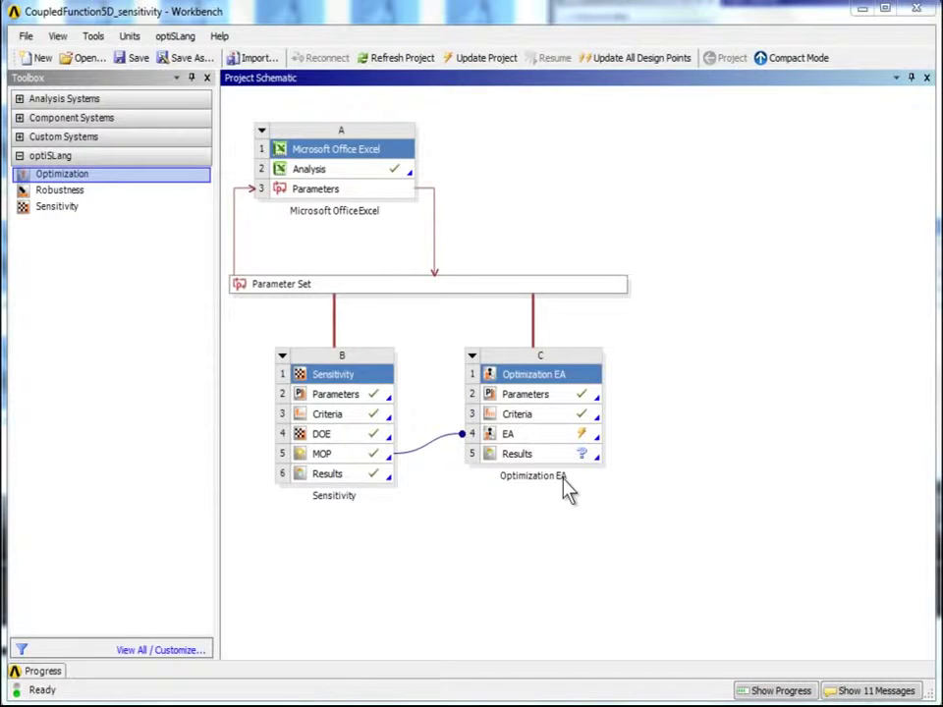
- Define the system C criteria with WB_Y1 as a minimization objective
double_click(568, 416)
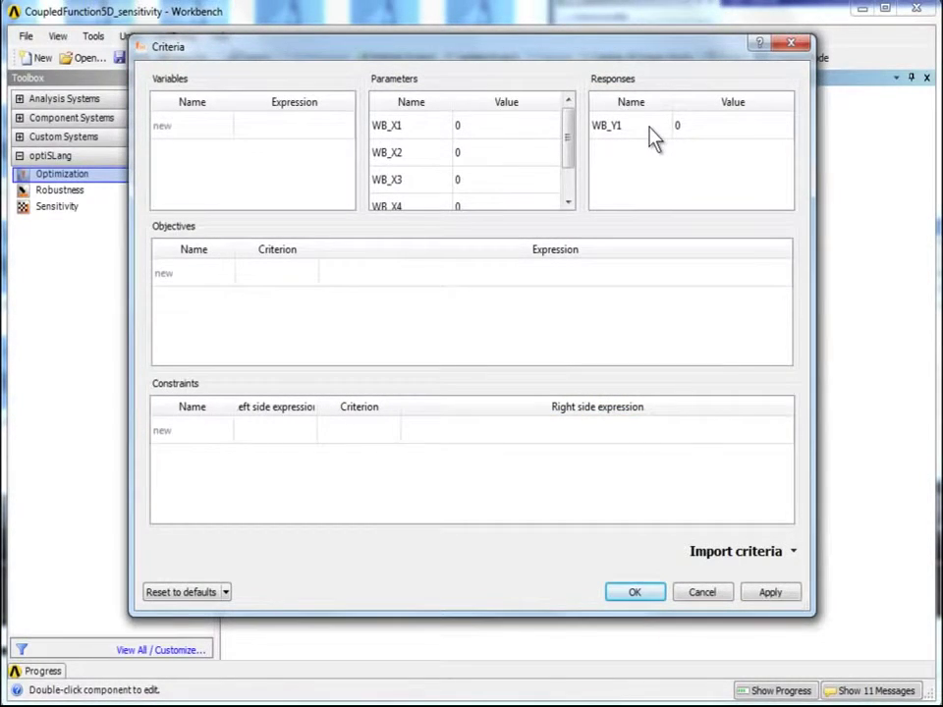
left_click_drag(653, 138, 221, 286)
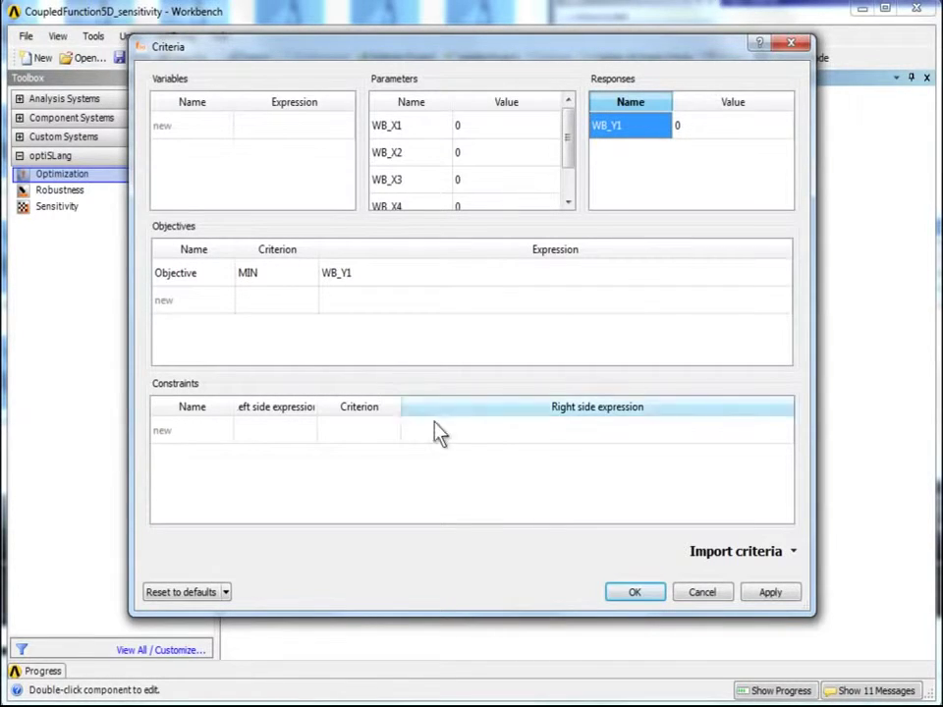
left_click(629, 590)
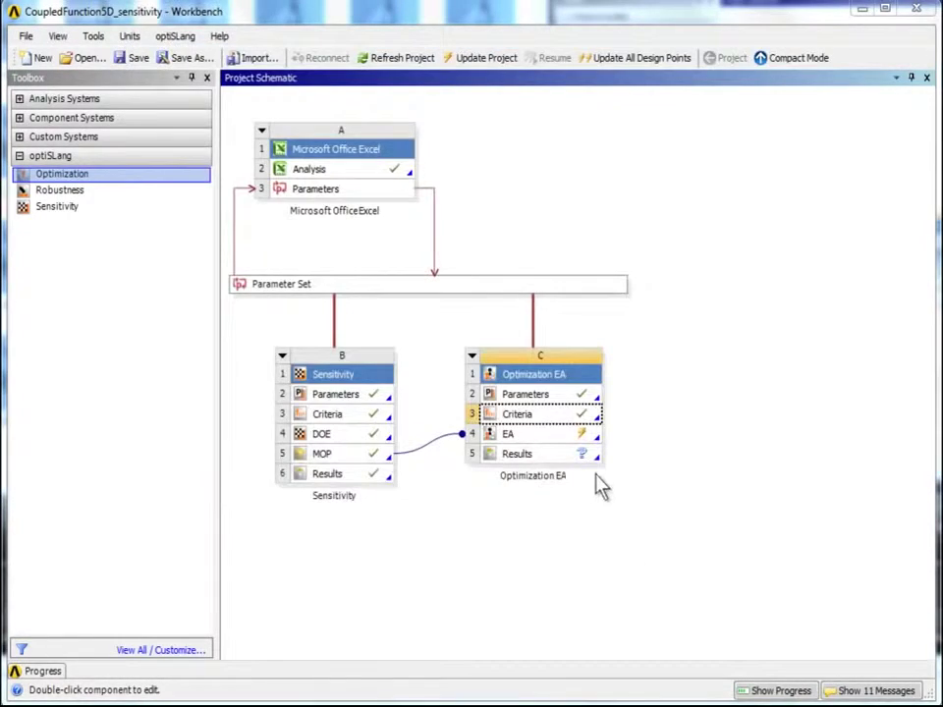
- Set population size, archive size and maximum generations each to 100 in the EA settings
double_click(582, 439)
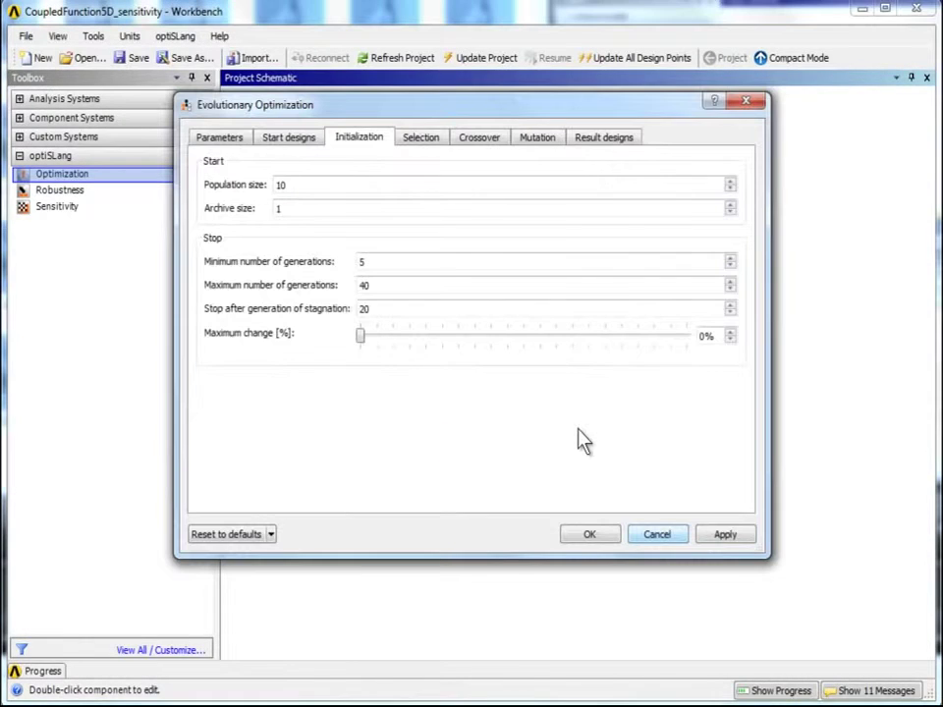
left_click(315, 186)
double_click(284, 186)
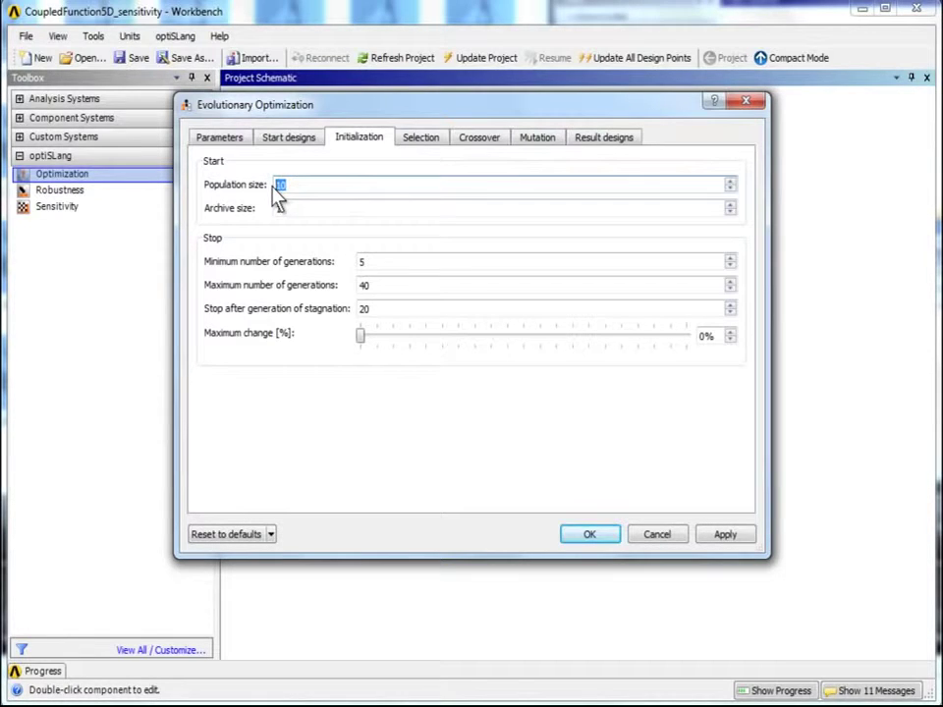
type("100")
double_click(275, 207)
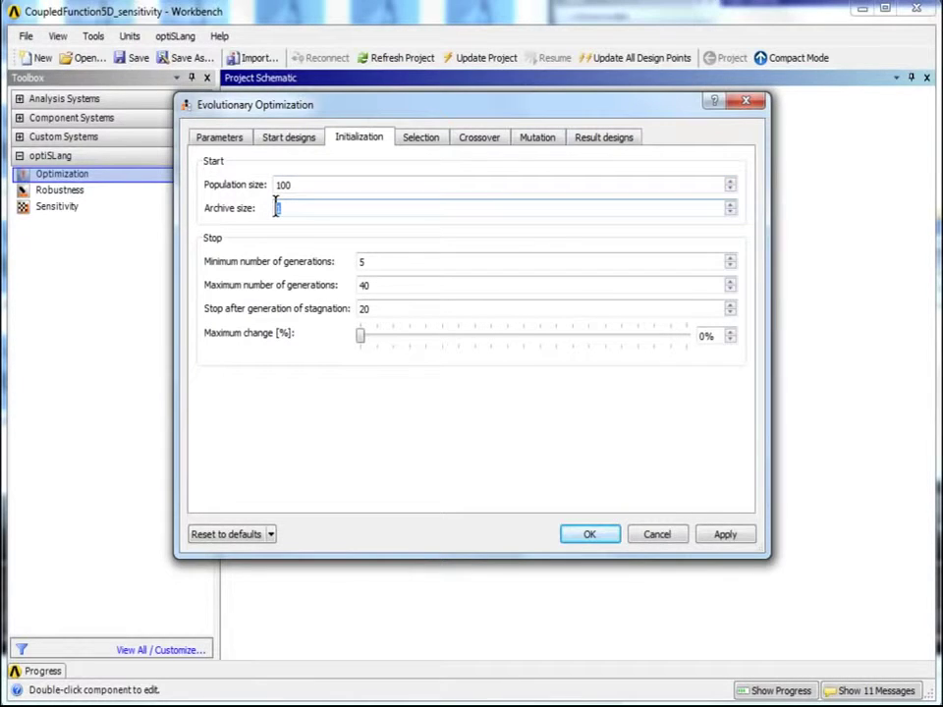
type("100")
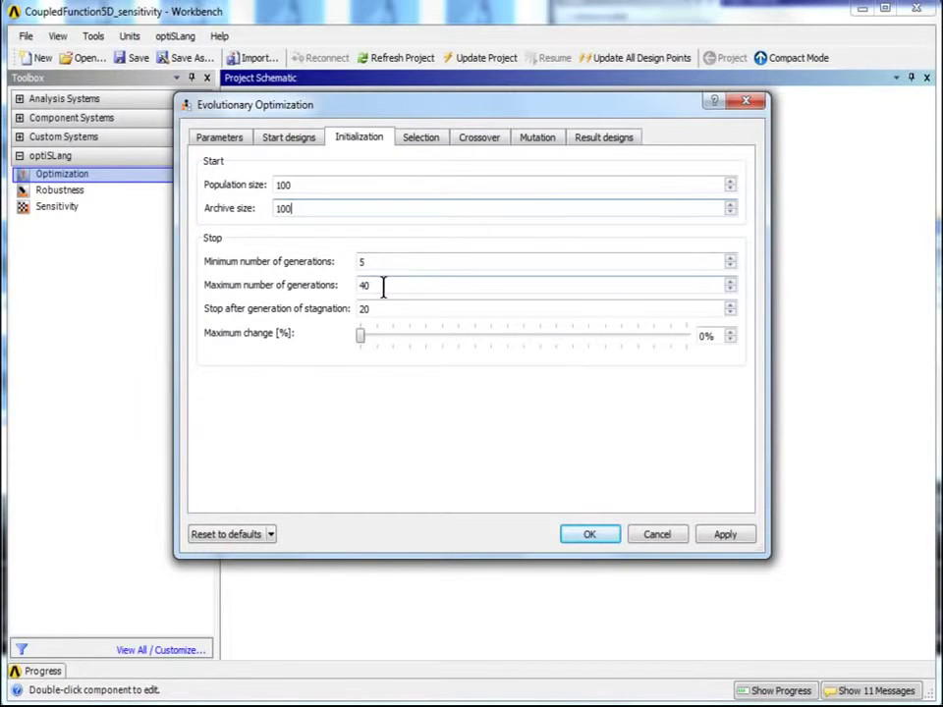
left_click_drag(383, 283, 355, 285)
type("100")
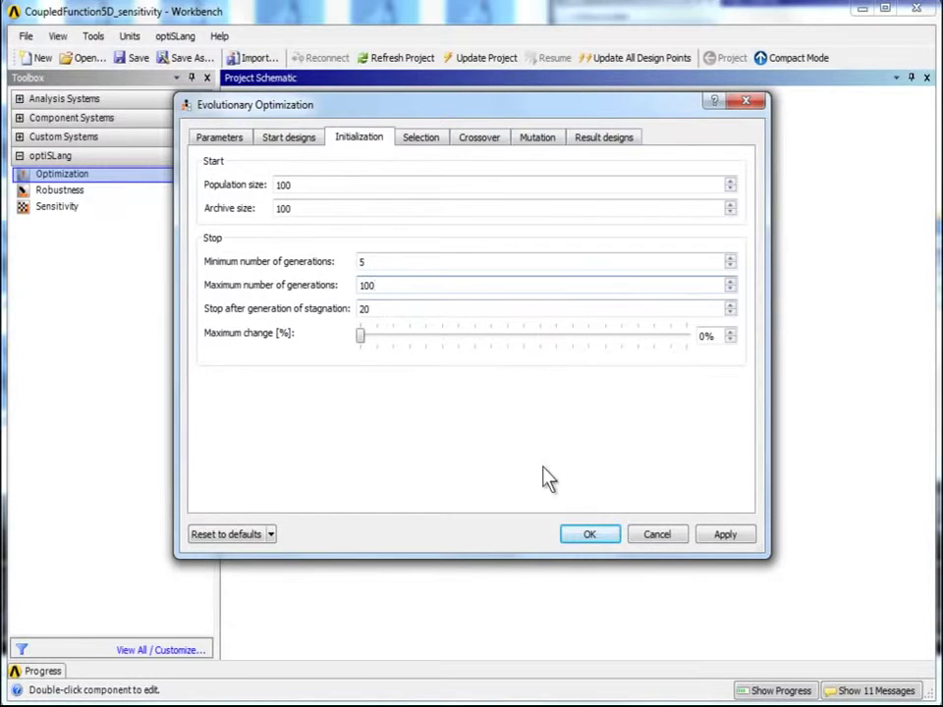
- Apply the EA settings, update the EA cell, and select the Results cell
left_click(589, 534)
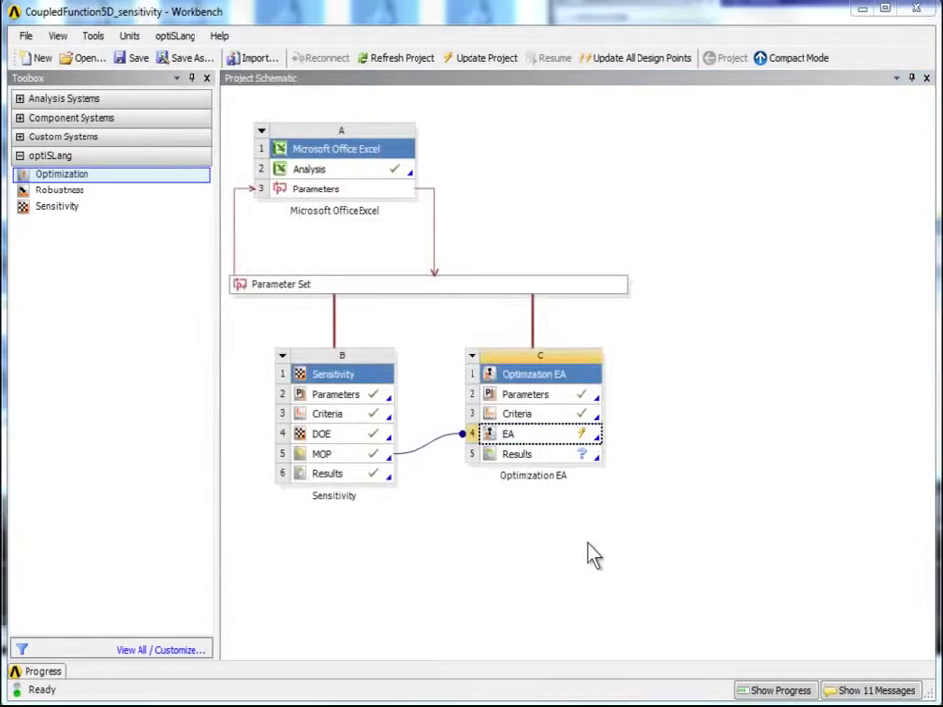
right_click(583, 444)
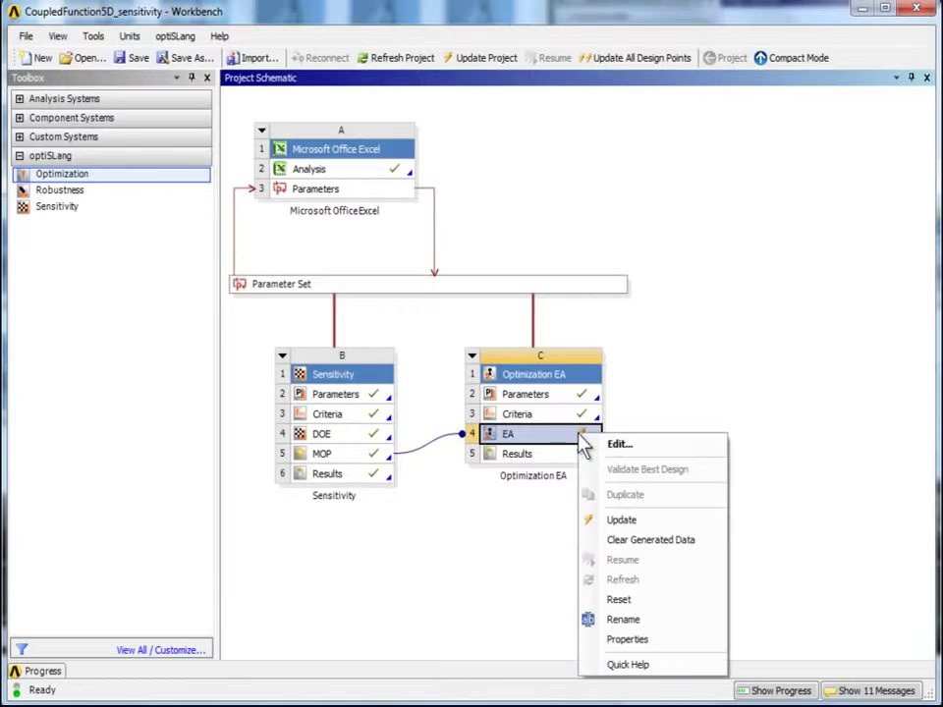
left_click(628, 524)
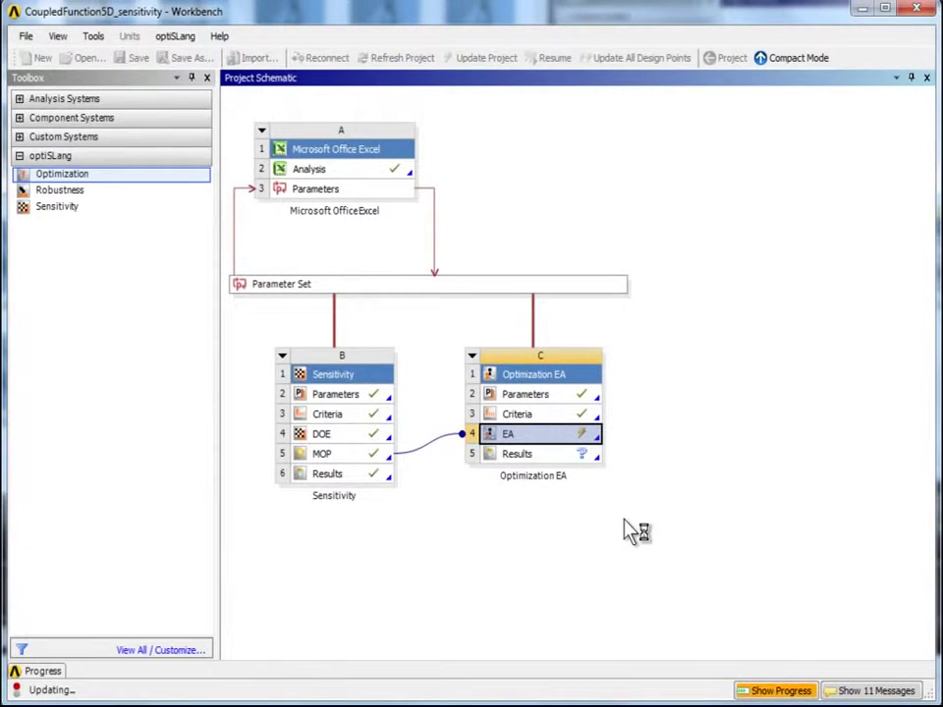
left_click(584, 457)
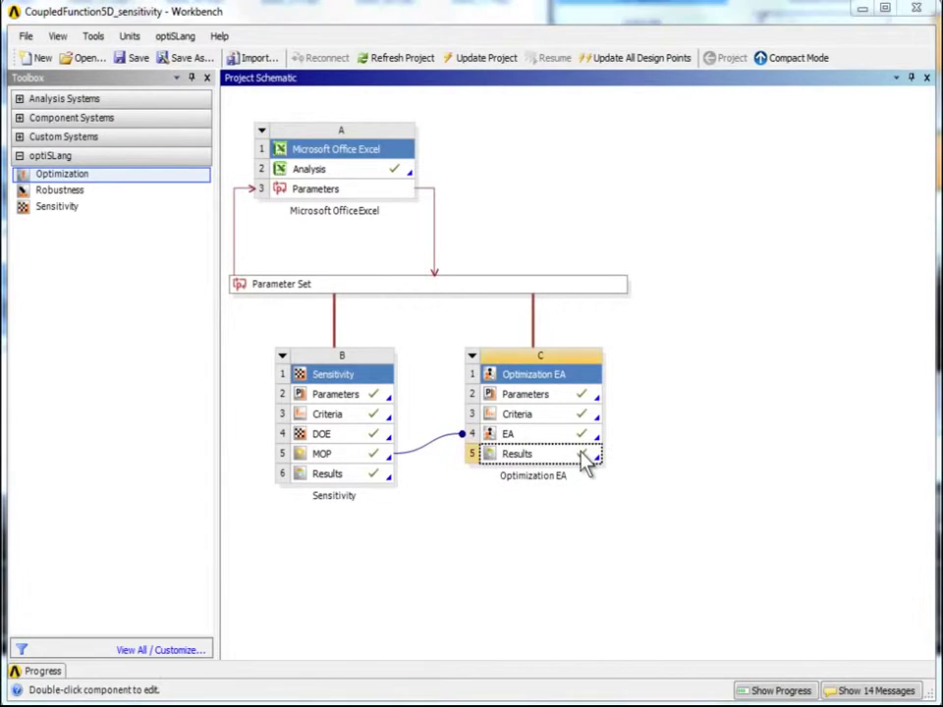
double_click(582, 455)
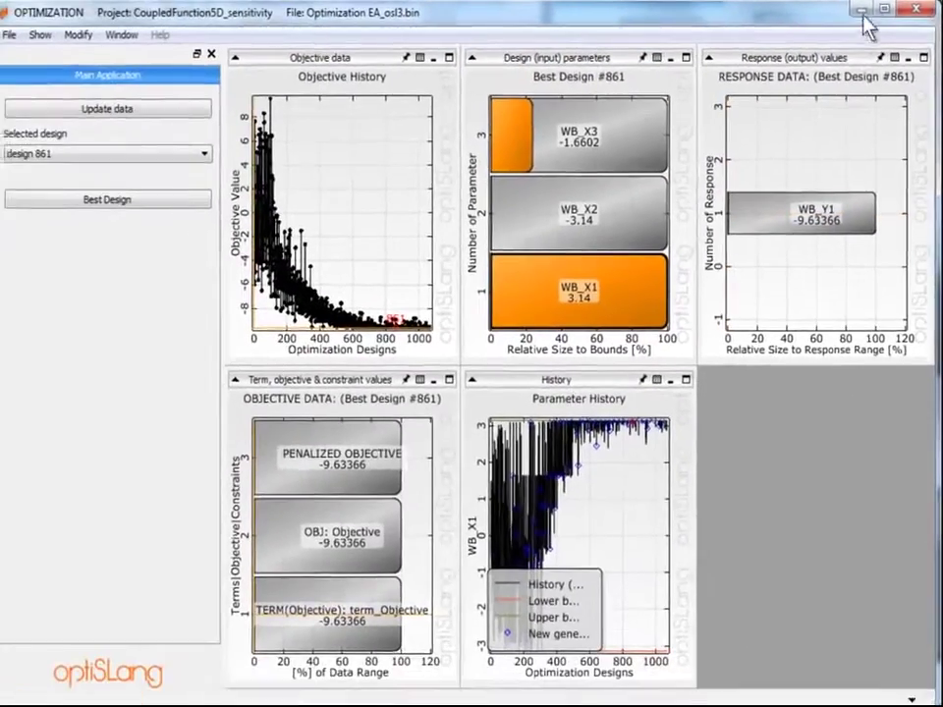
left_click(861, 10)
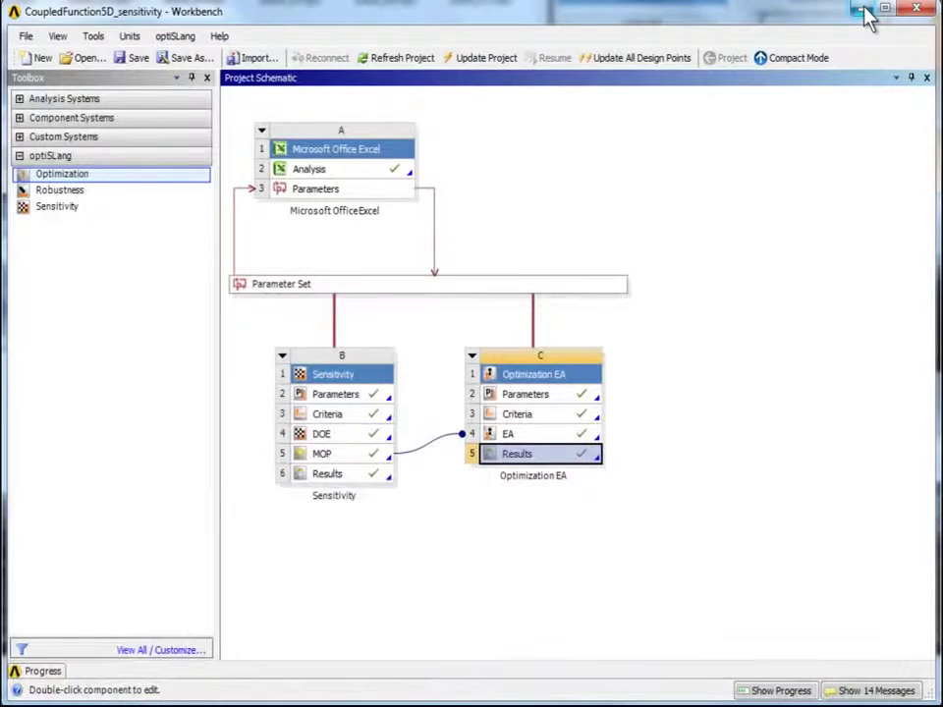
- Validate the best EA design, then update the EA step again
right_click(581, 438)
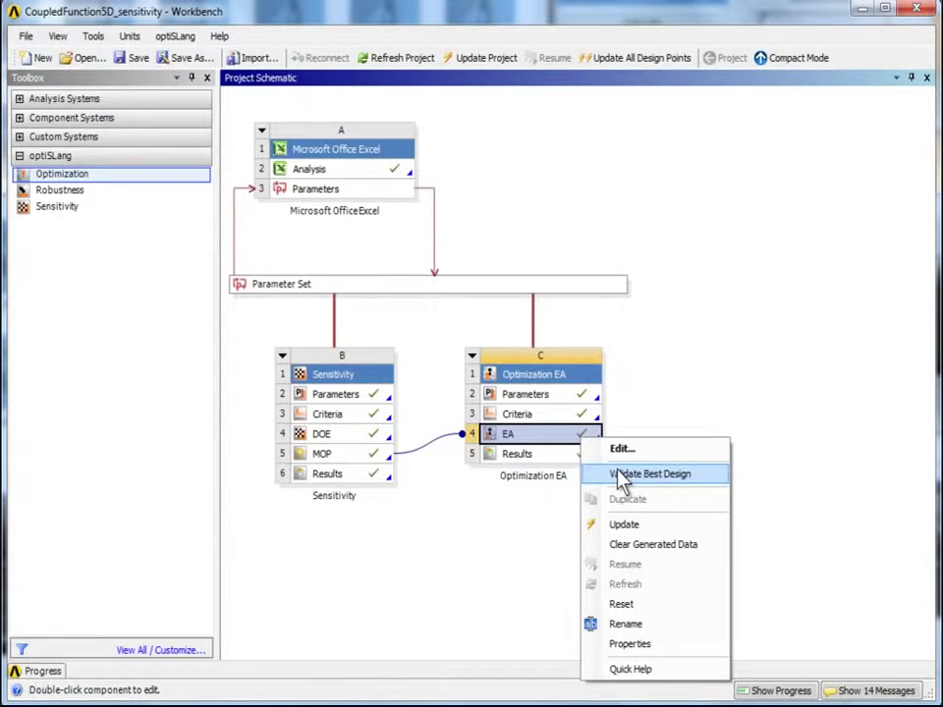
left_click(620, 479)
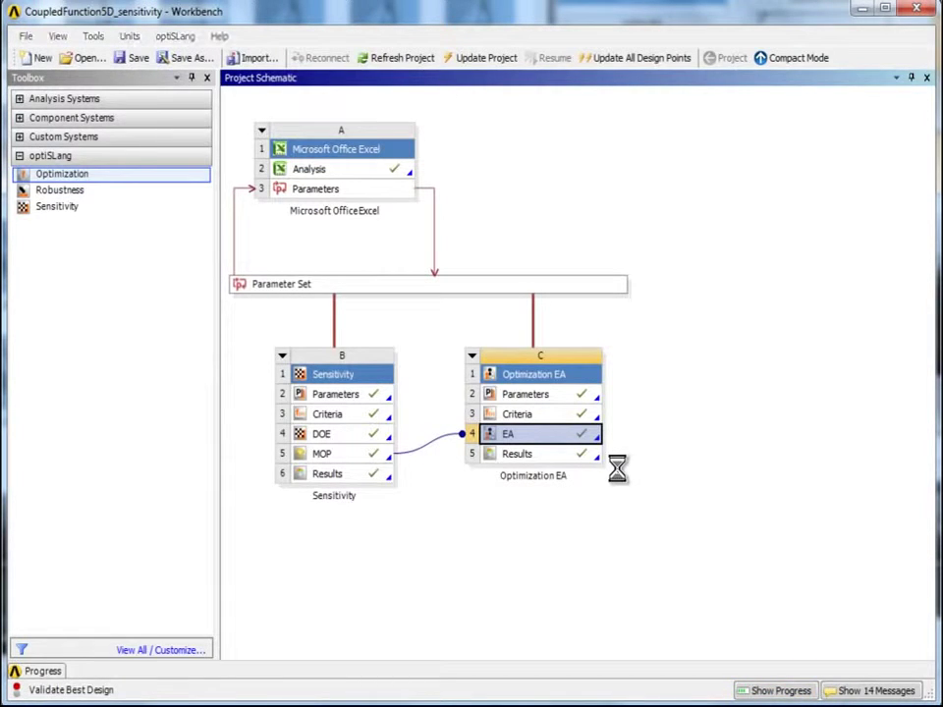
right_click(602, 454)
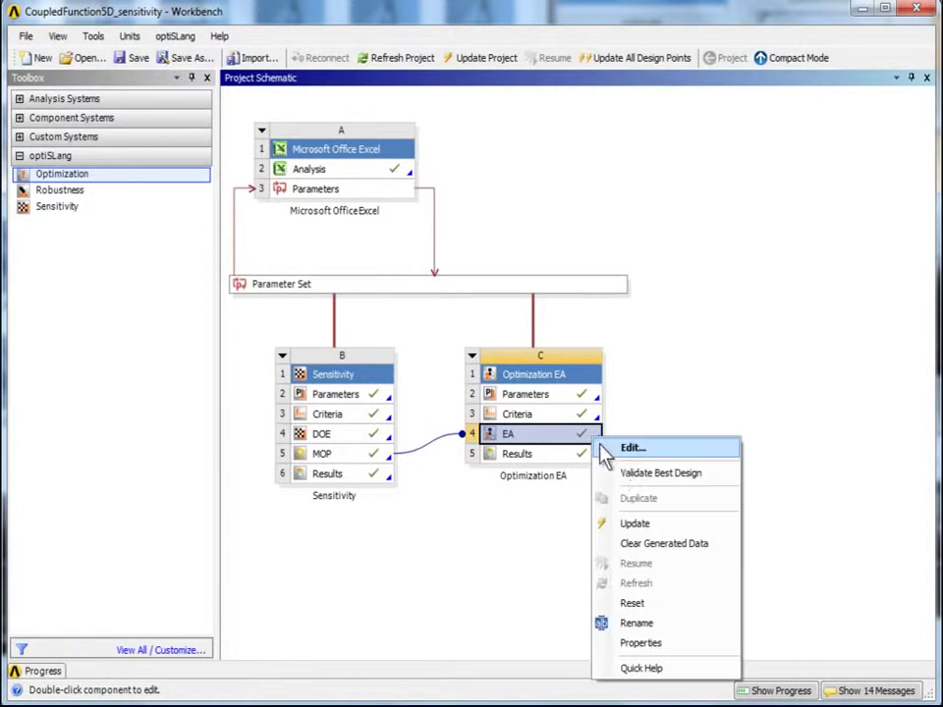
left_click(634, 526)
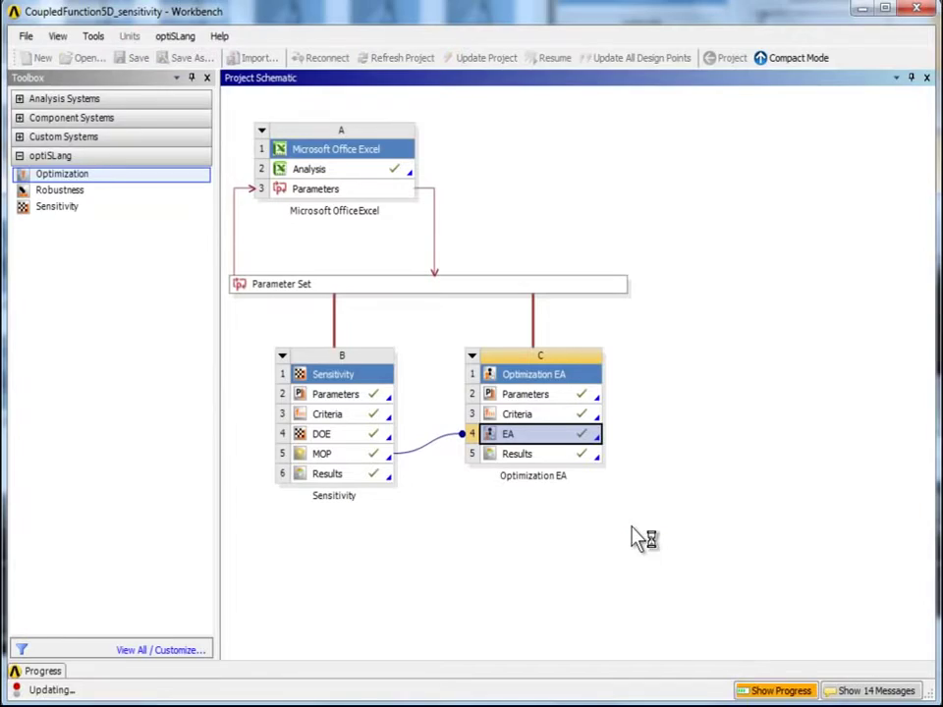
double_click(589, 458)
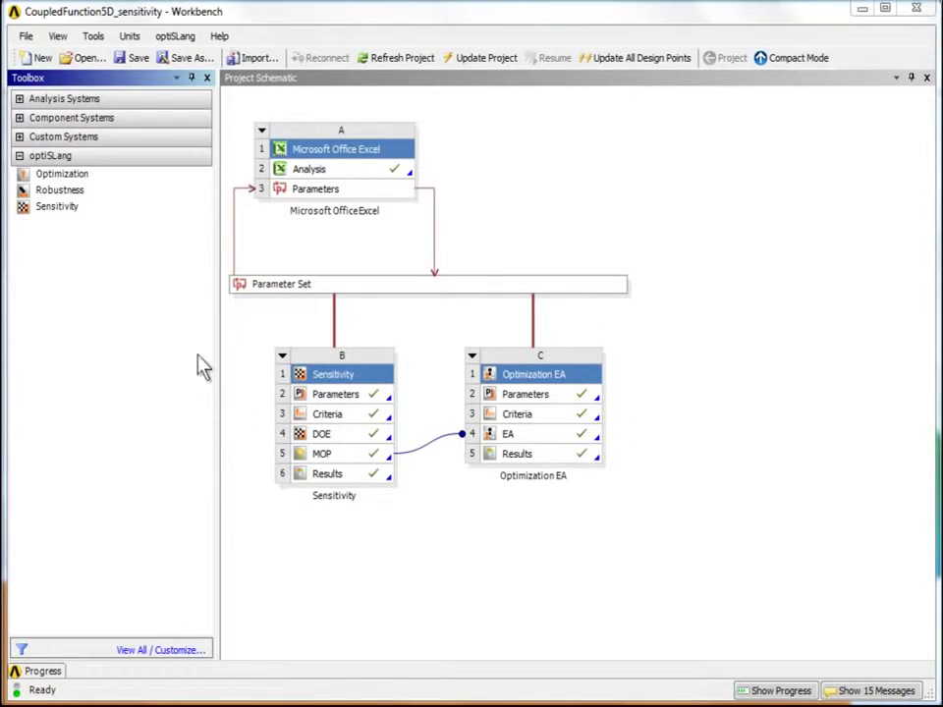
- Drop an Optimization system onto the empty schematic as a standalone system
left_click(99, 209)
left_click_drag(87, 175, 695, 367)
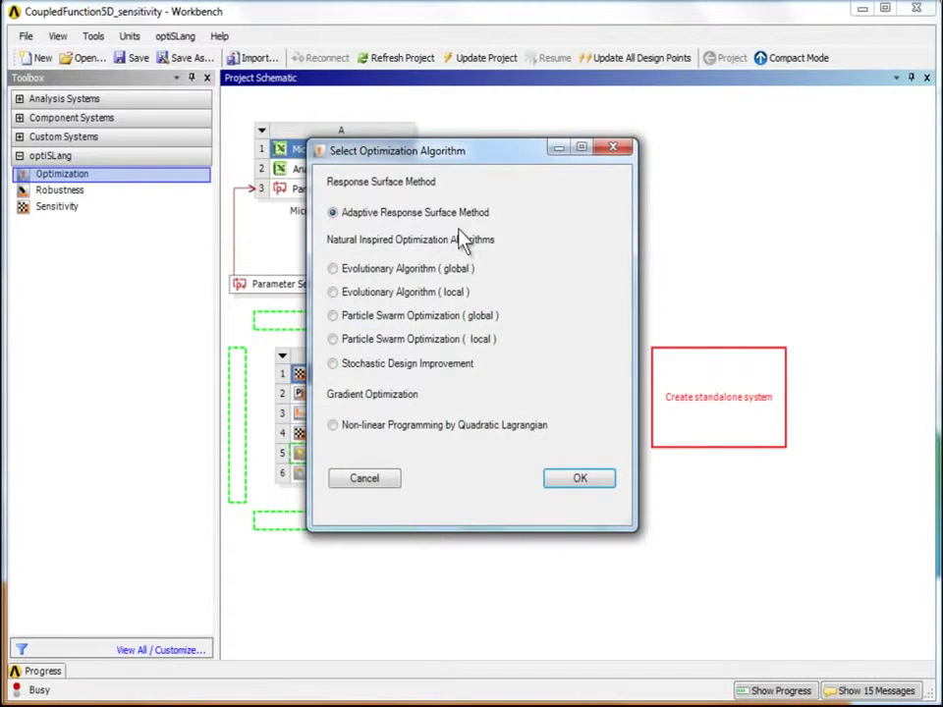
- Choose ARSM and import system D's parameters from the MOP (Sensitivity (B))
left_click(580, 480)
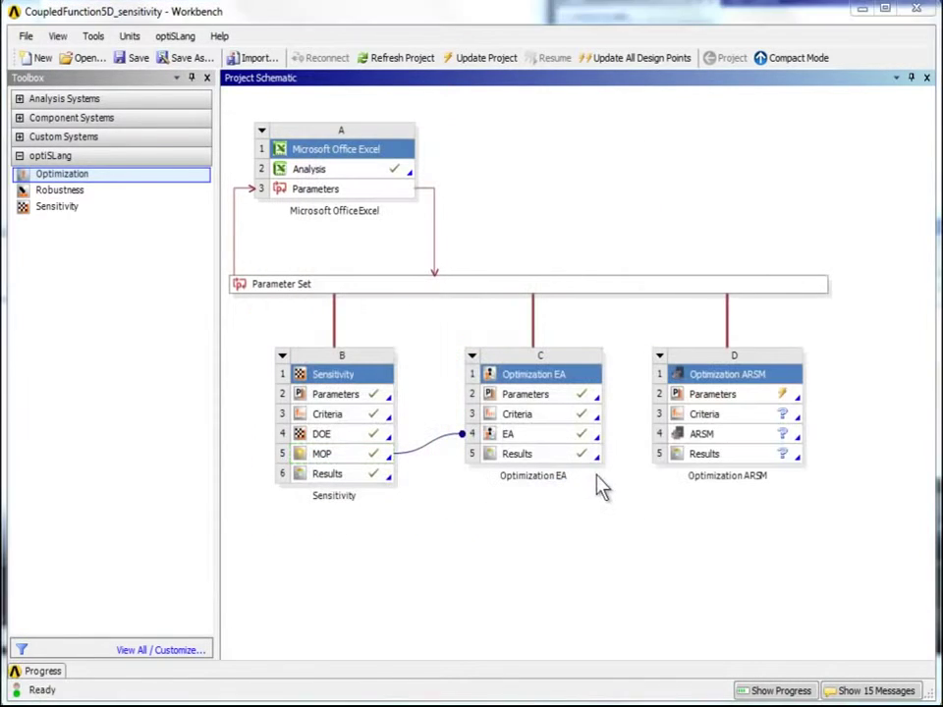
left_click(732, 400)
right_click(731, 404)
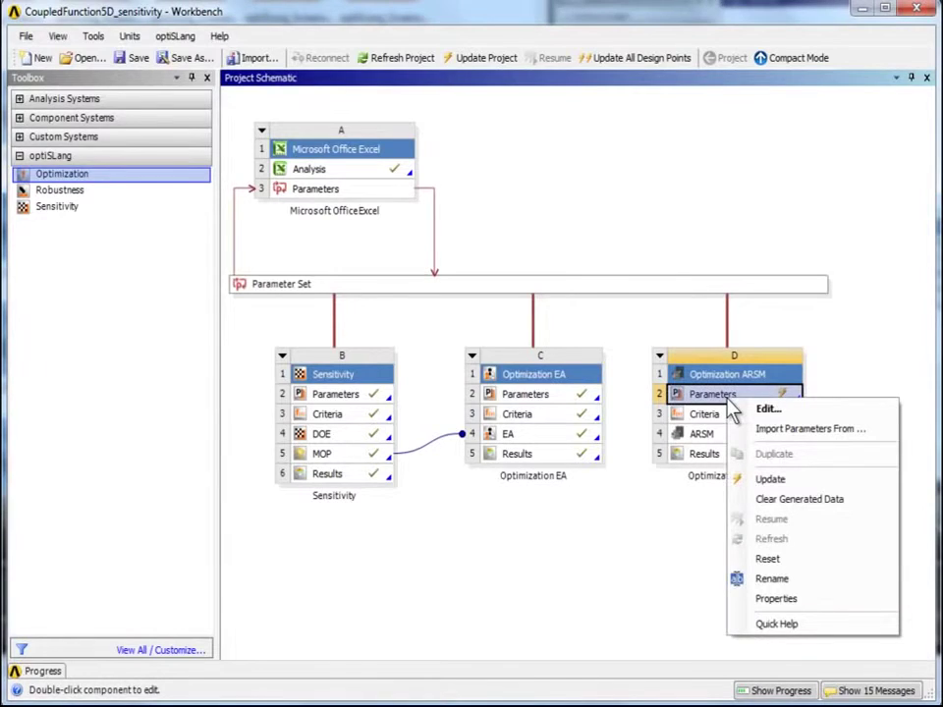
left_click(765, 432)
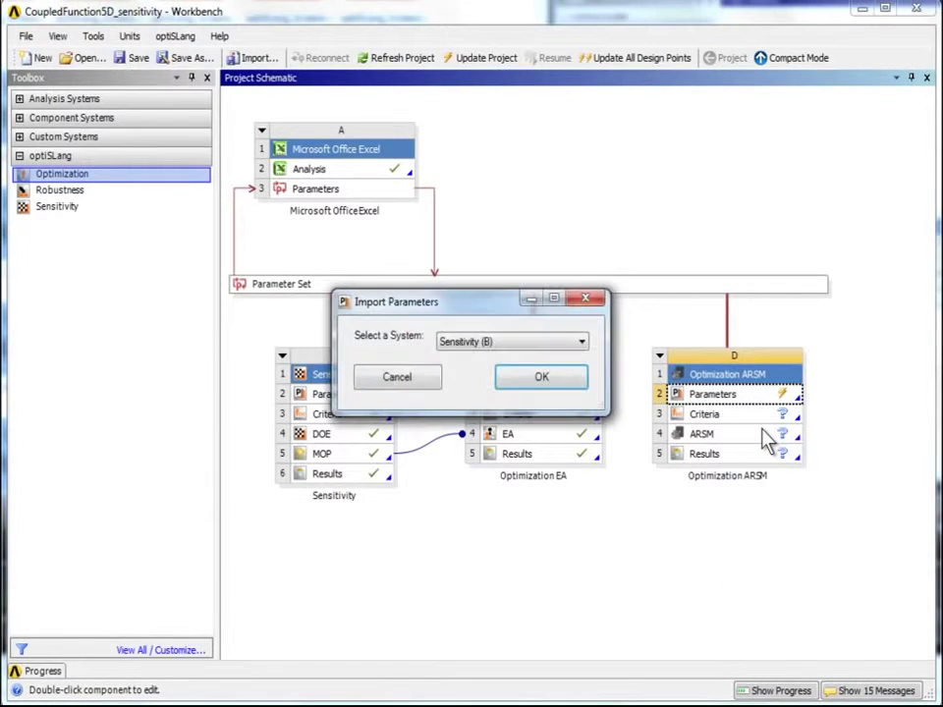
left_click(582, 343)
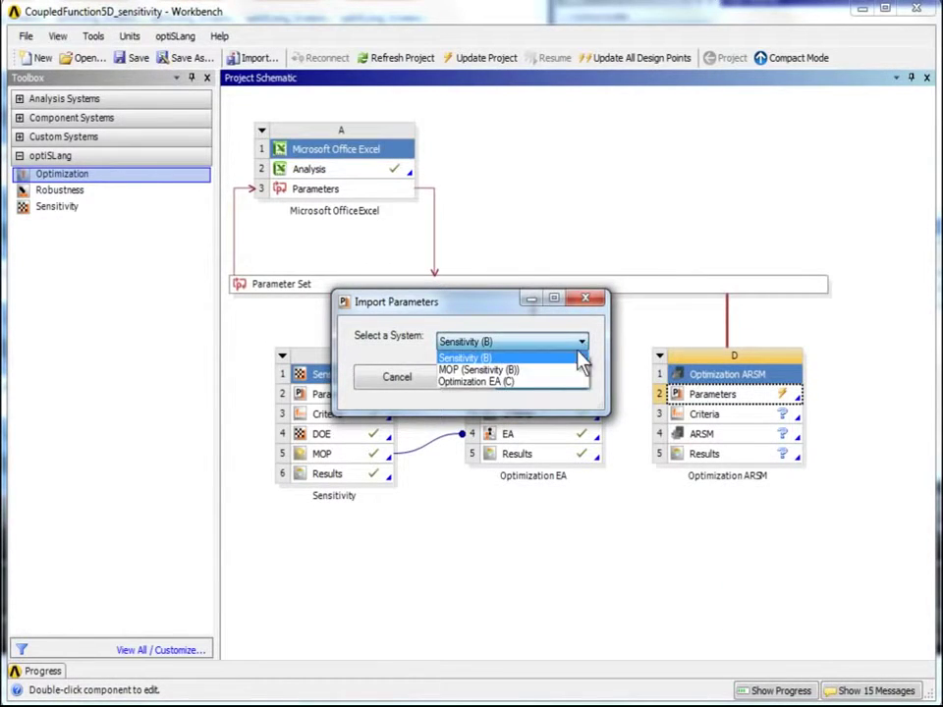
left_click(570, 372)
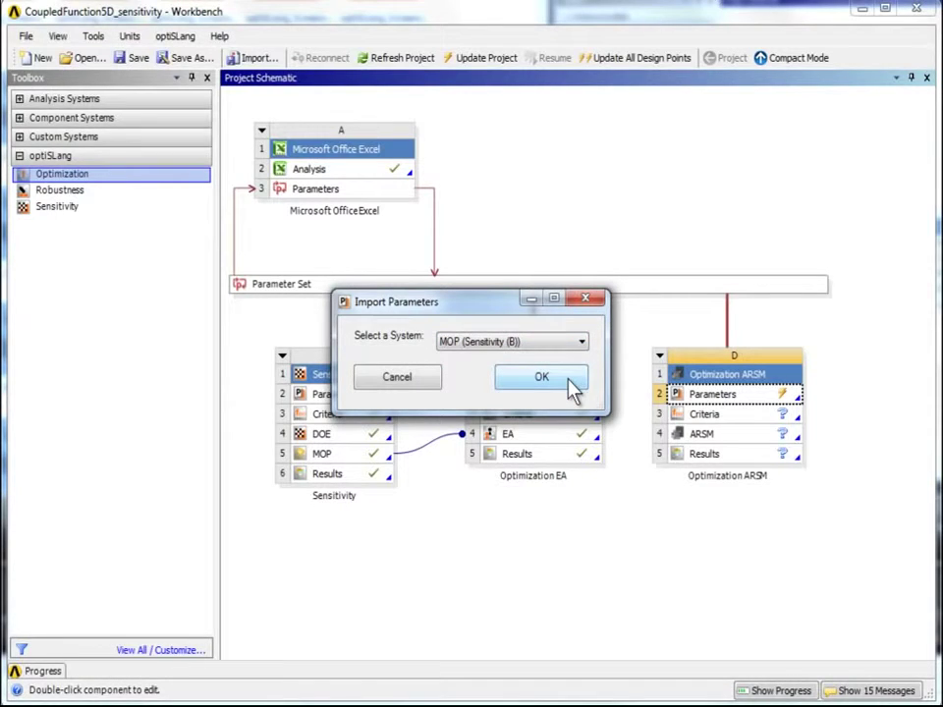
left_click(543, 378)
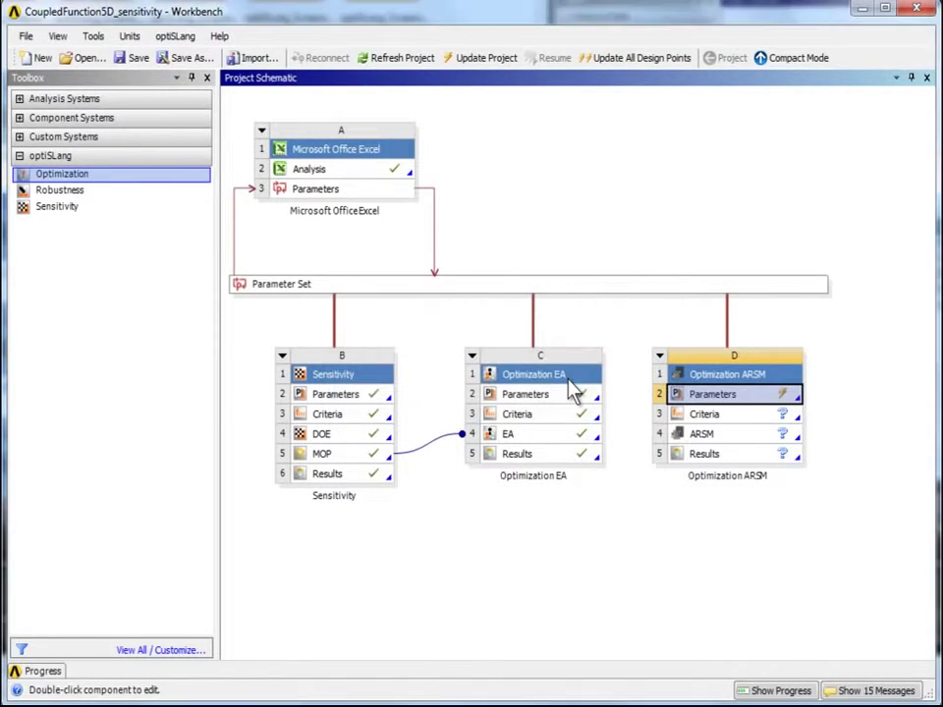
double_click(696, 399)
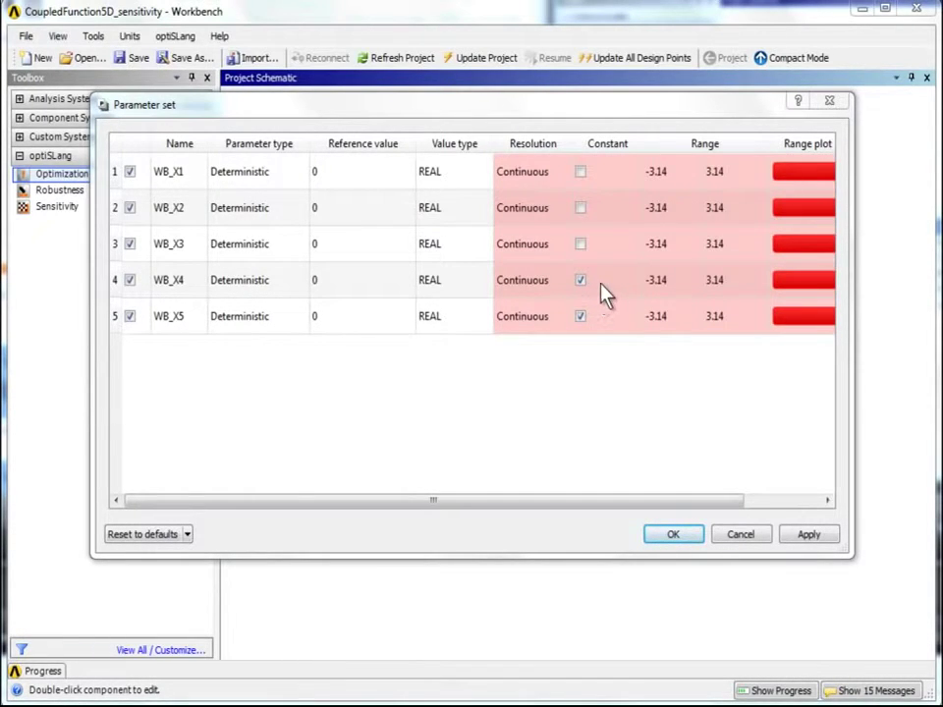
left_click(690, 539)
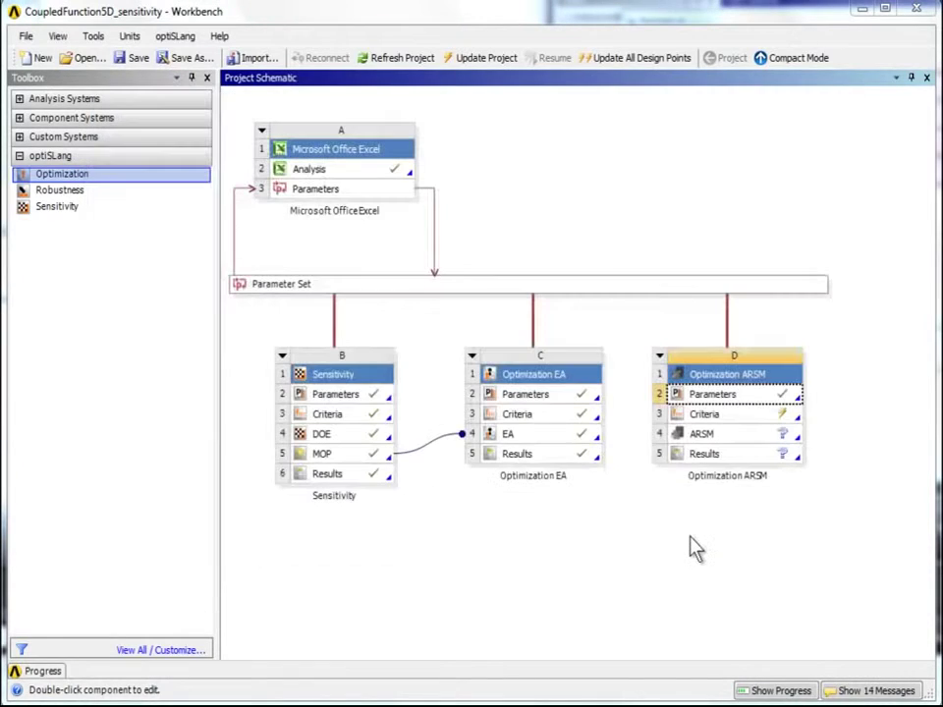
- Import the Objective from Optimization EA Criteria65 into D3 and accept default ARSM settings
right_click(754, 420)
left_click(781, 424)
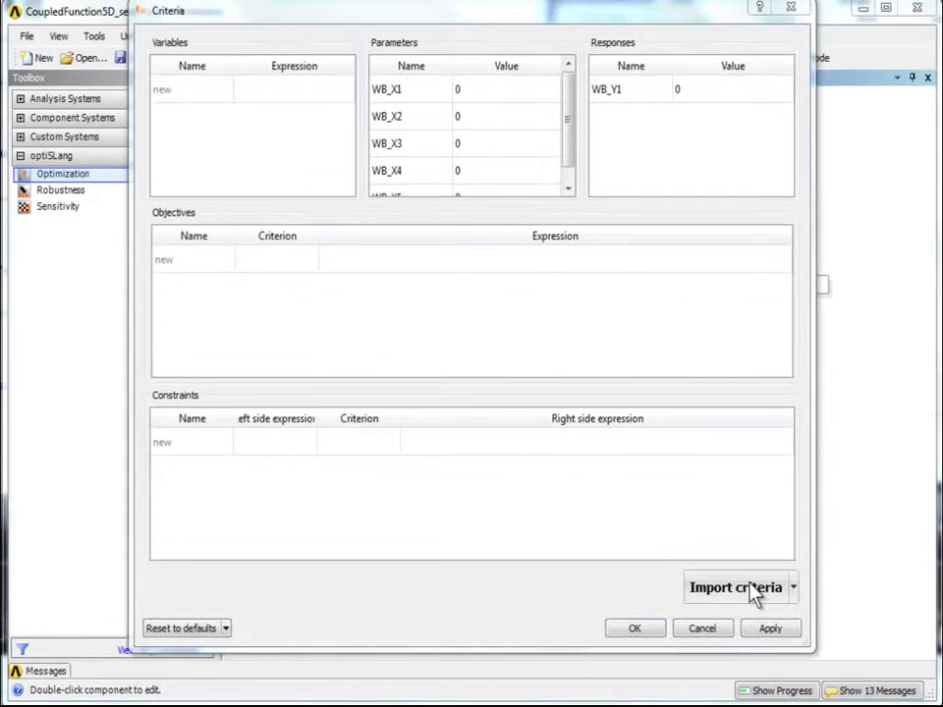
left_click(752, 589)
left_click(301, 124)
left_click(502, 110)
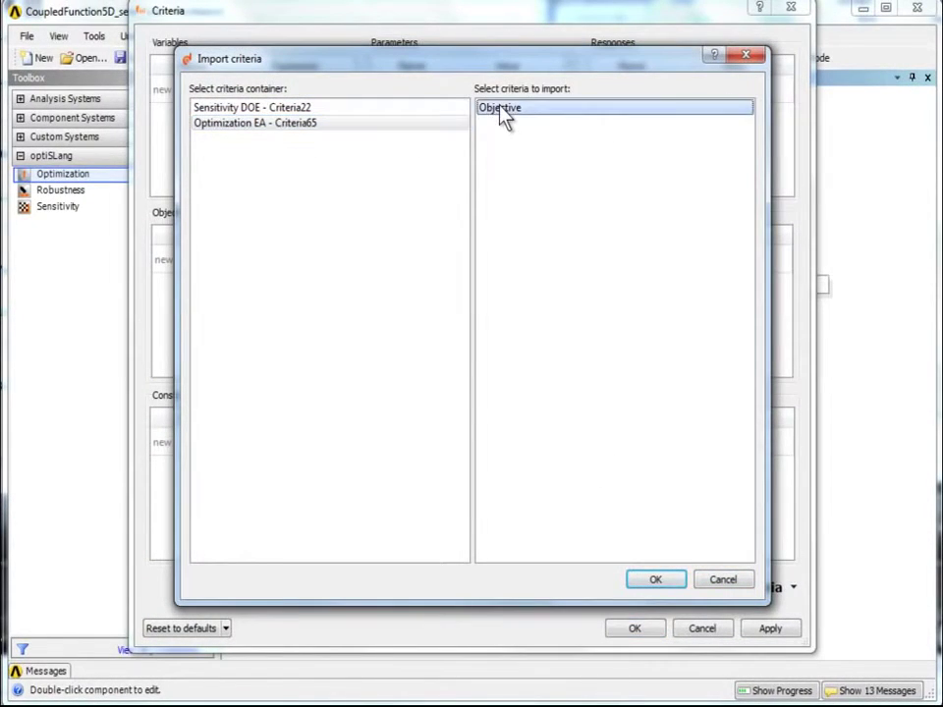
left_click(656, 579)
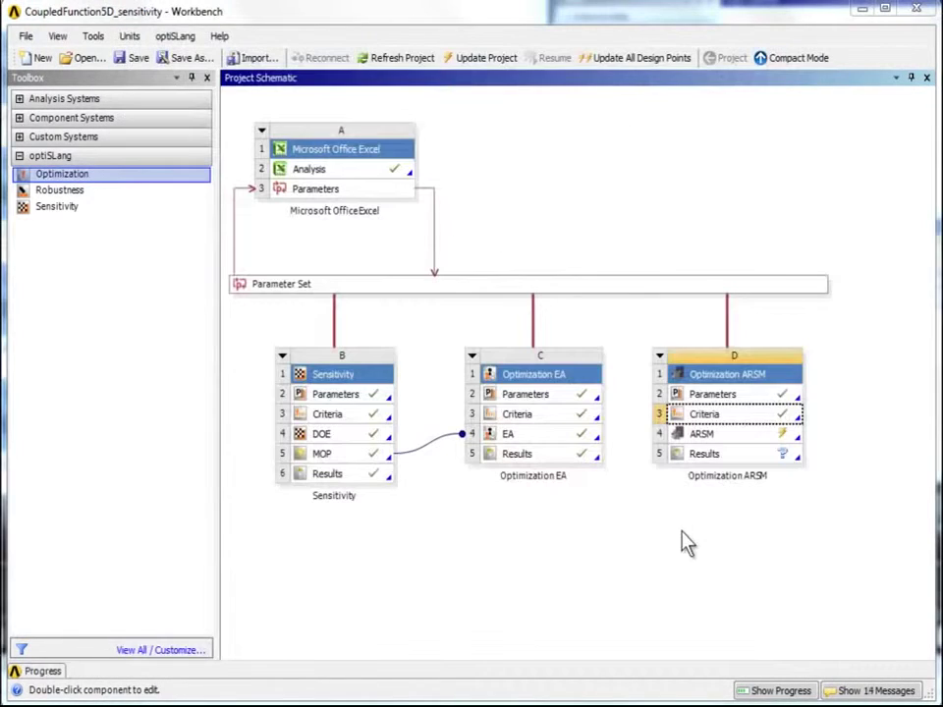
double_click(709, 436)
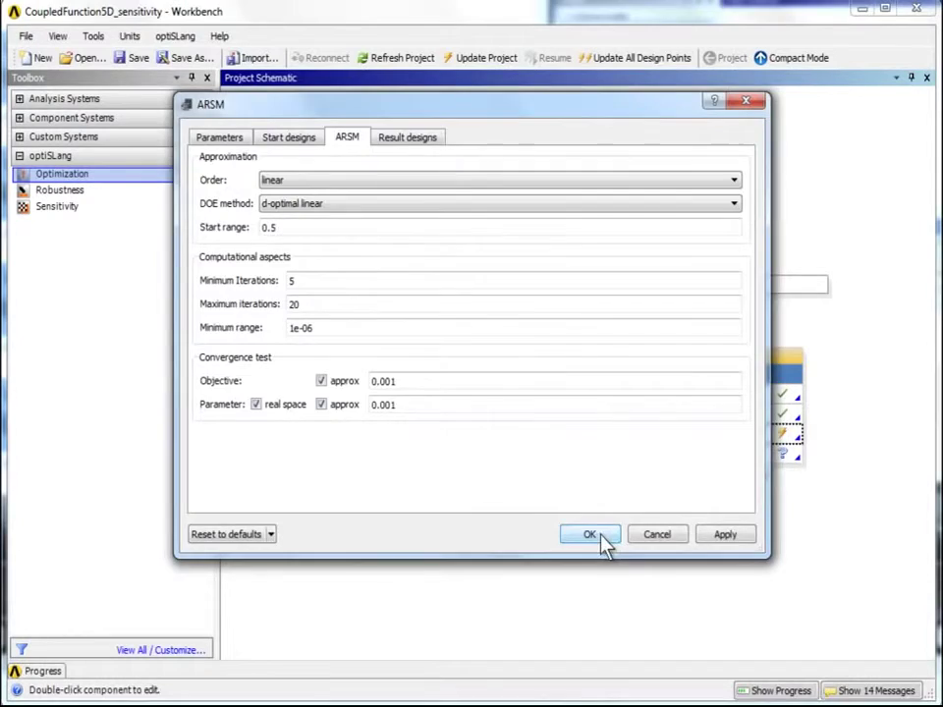
left_click(590, 534)
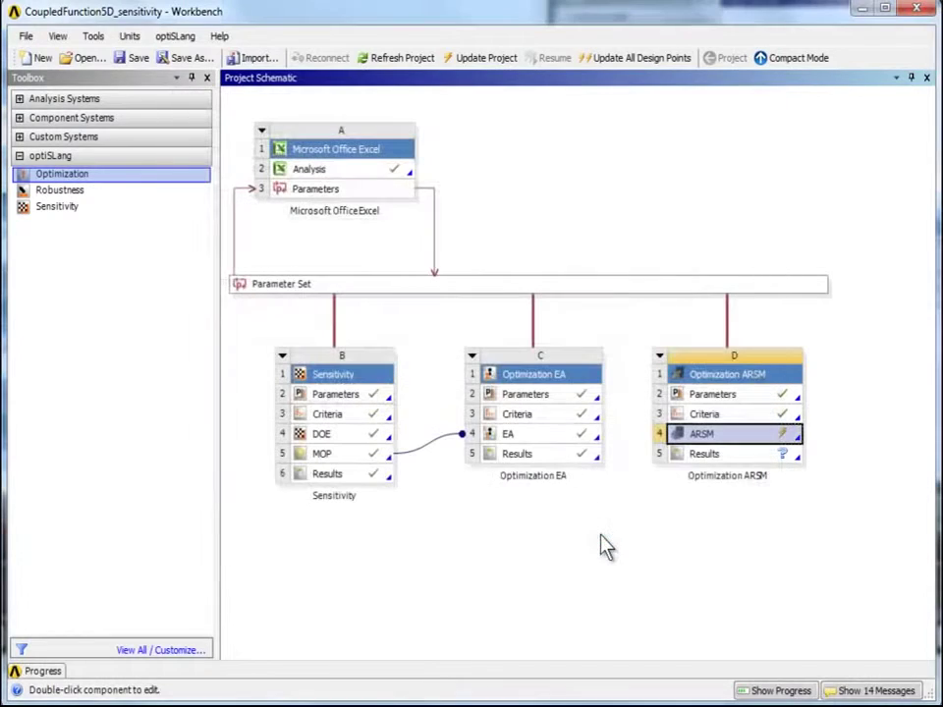
- Update the D4 ARSM cell to run the ARSM optimization
right_click(737, 437)
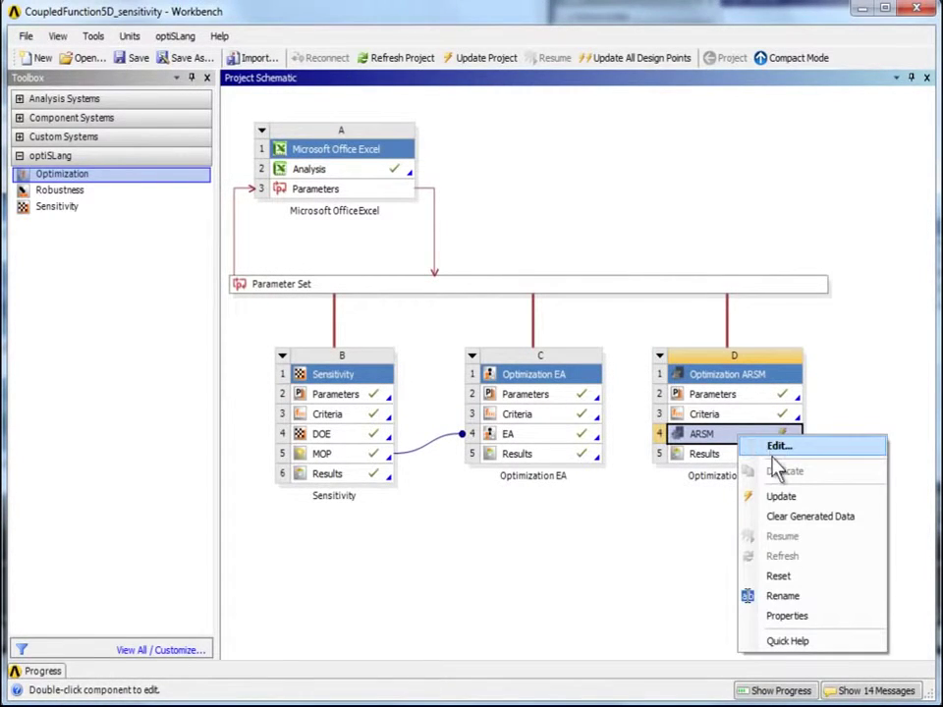
left_click(780, 496)
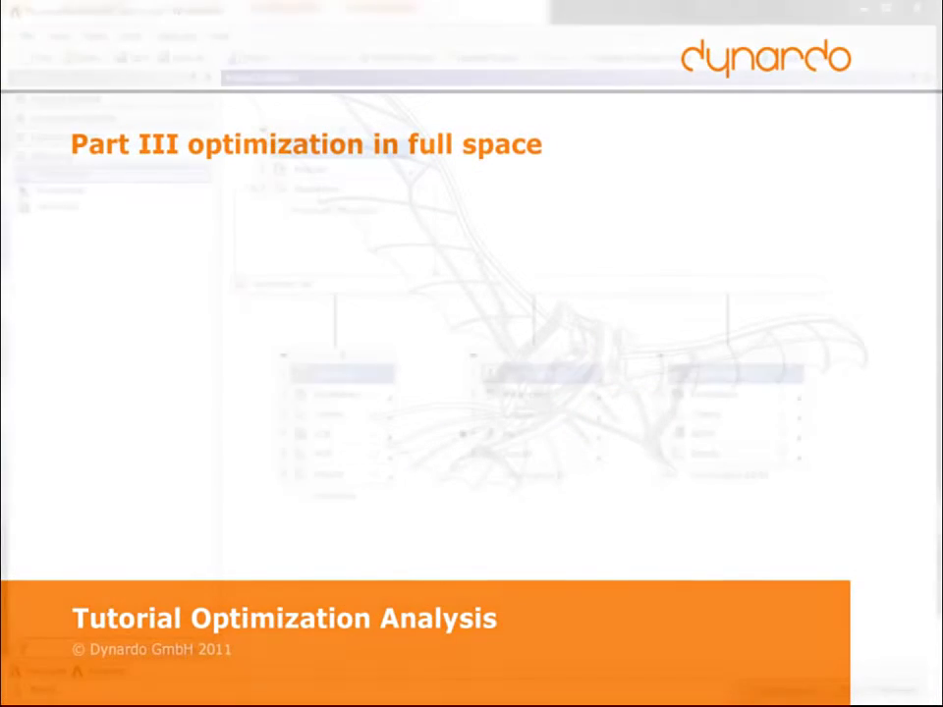
- In the ARSM parameter set, untick Constant for WB_X4 and WB_X5 so all five inputs vary from -3.14 to 3.14
double_click(783, 393)
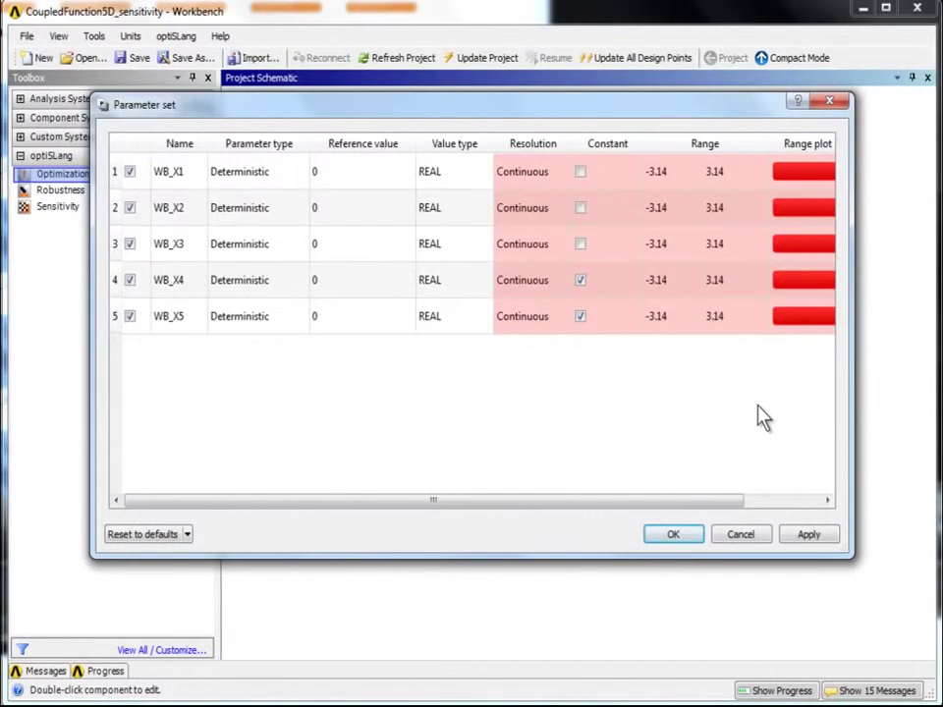
left_click(581, 281)
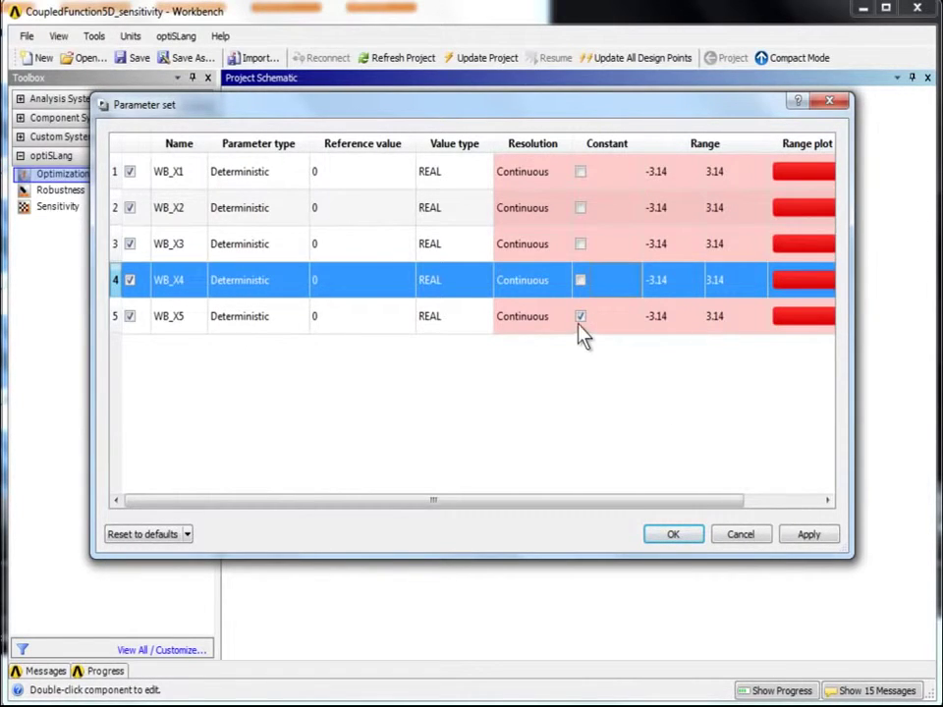
left_click(580, 318)
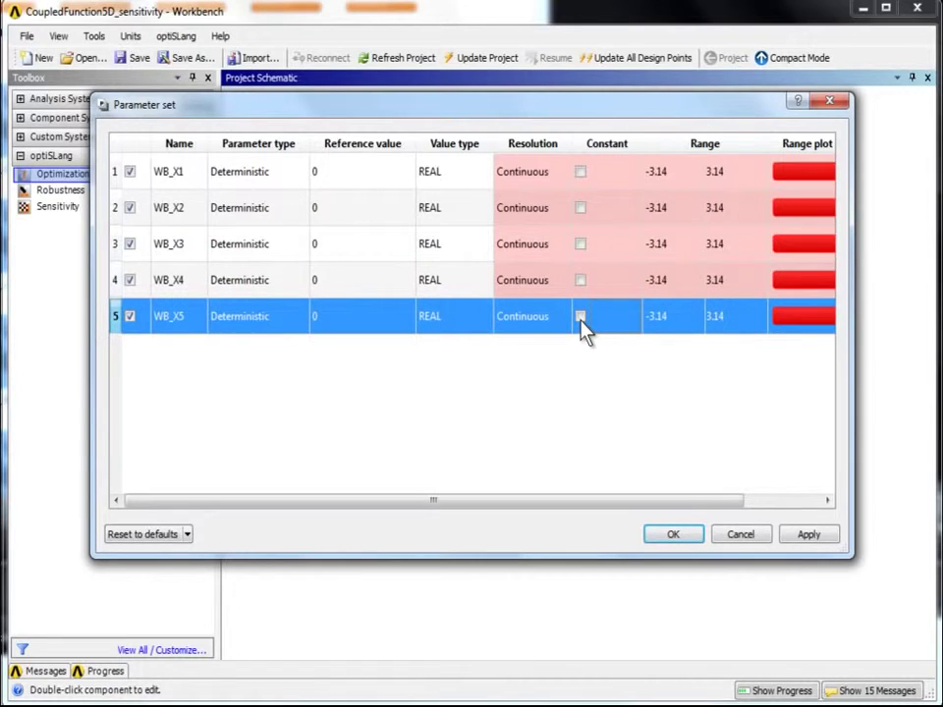
left_click(687, 540)
- Reset the ARSM step, deleting its local and generated data
right_click(785, 437)
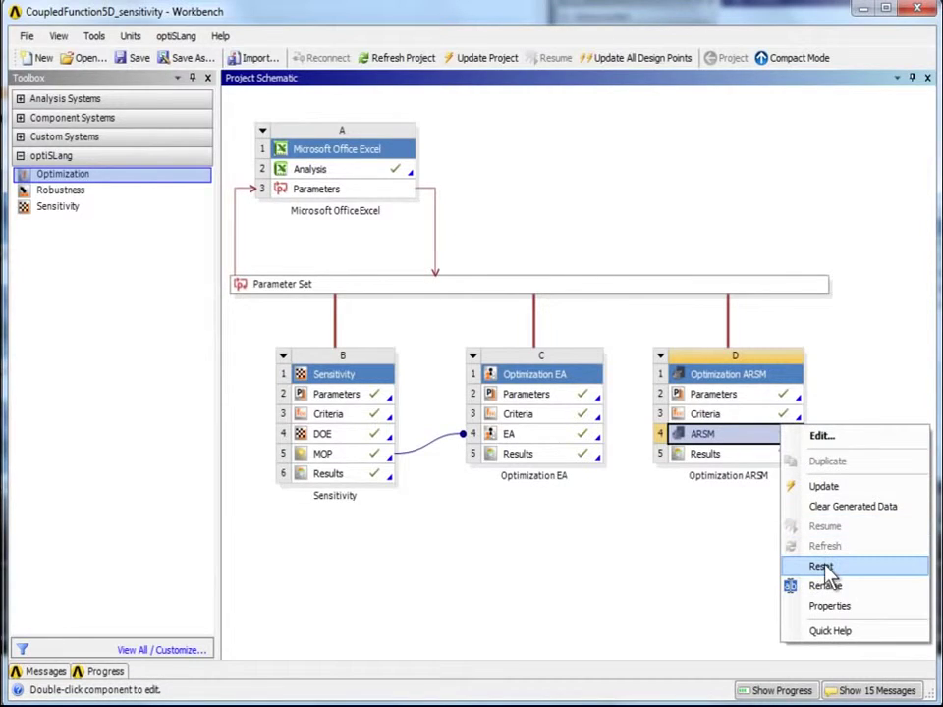
left_click(823, 567)
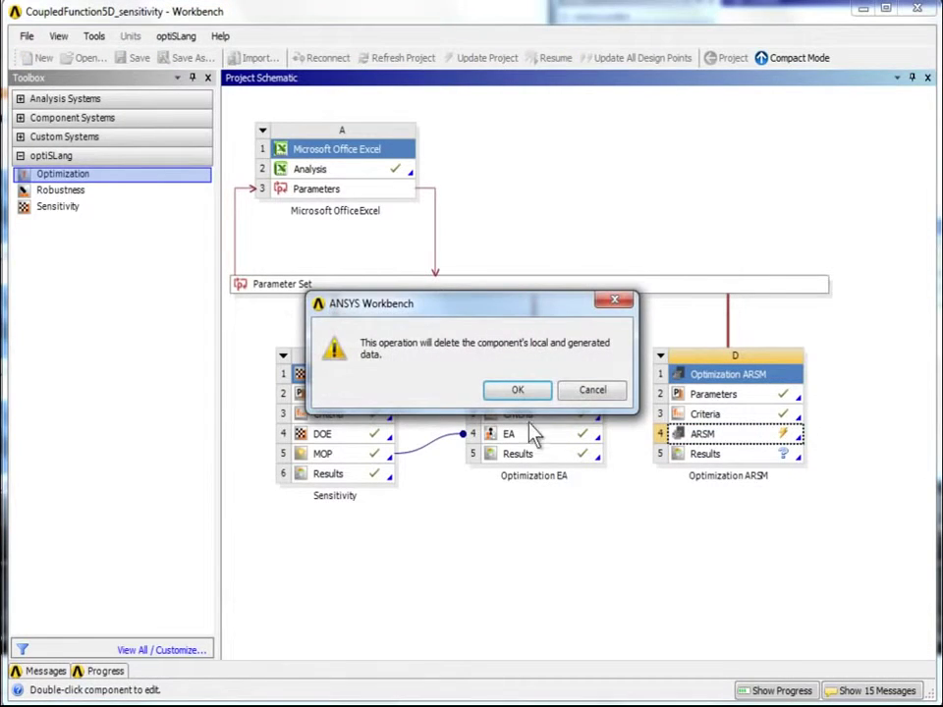
left_click(515, 389)
- Clear the ARSM step's generated data and update it to rerun the optimization over all five parameters
right_click(728, 437)
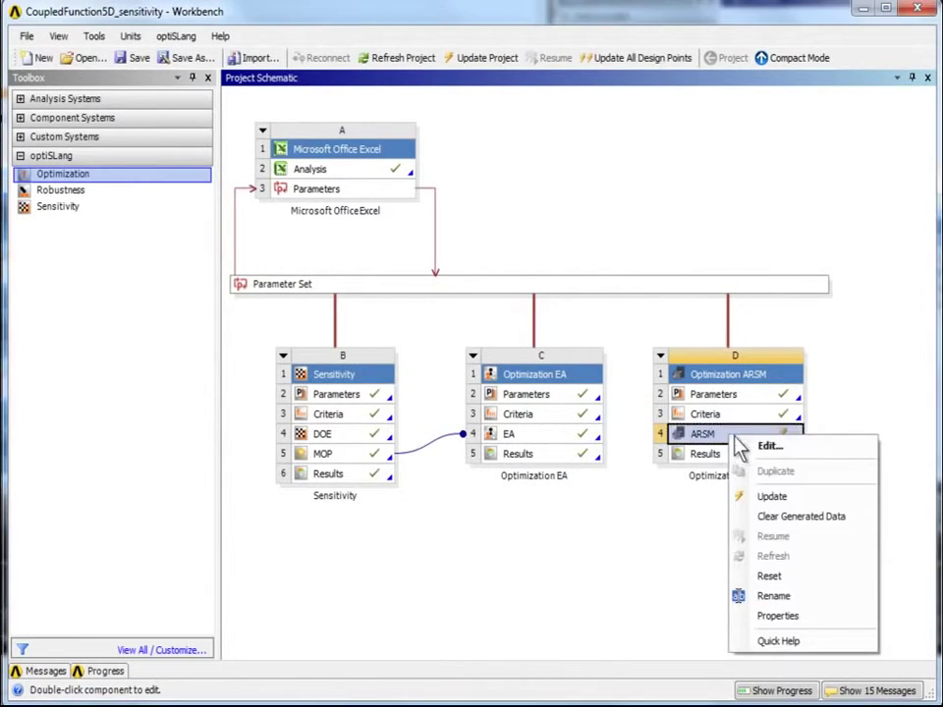
left_click(781, 517)
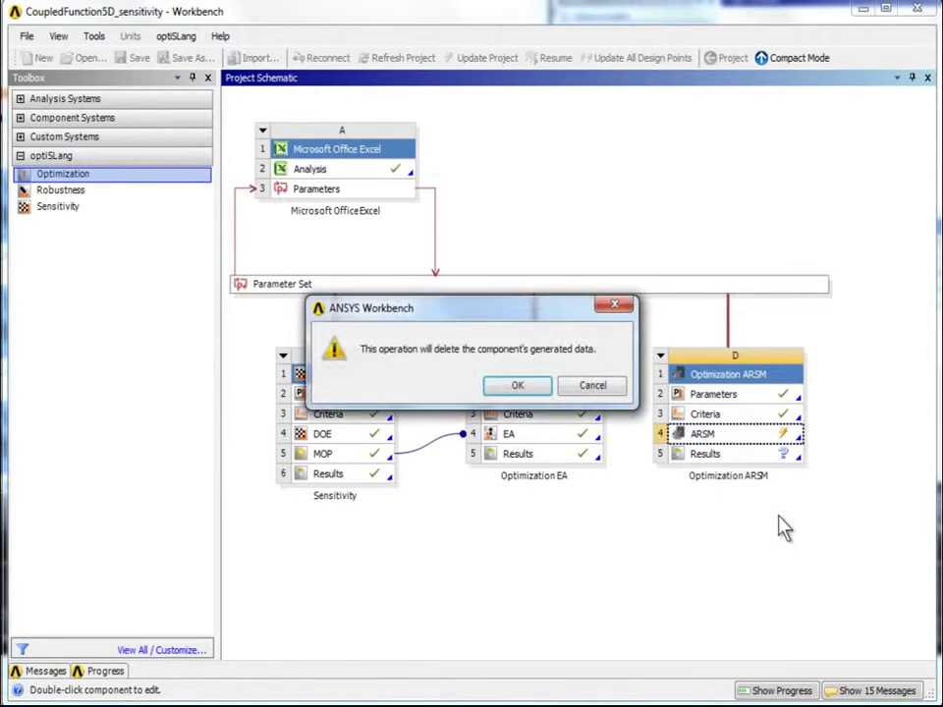
left_click(536, 386)
right_click(749, 433)
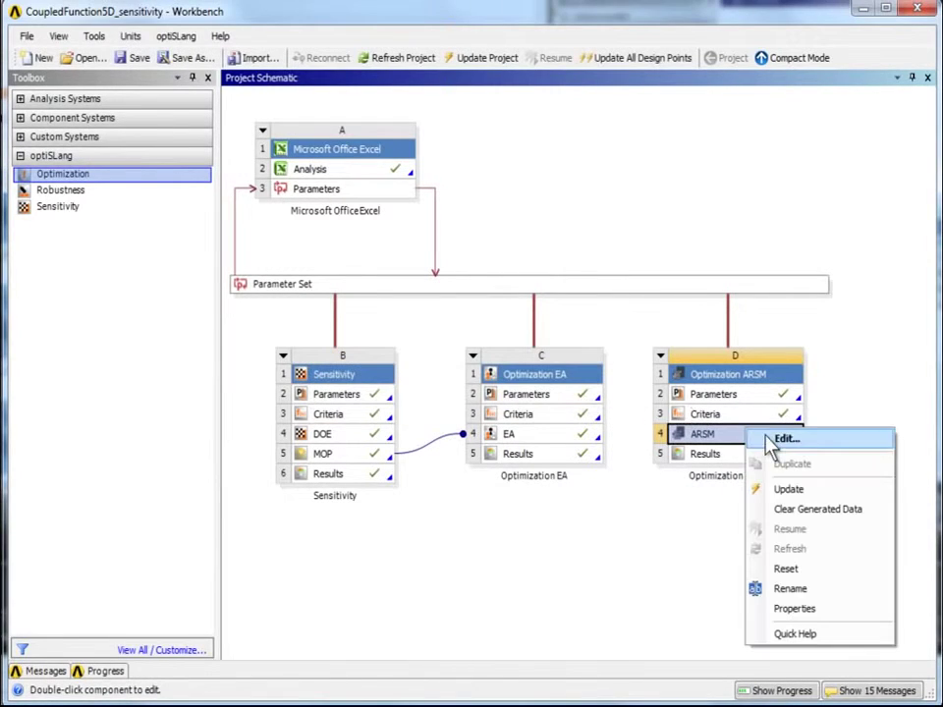
left_click(815, 490)
double_click(783, 454)
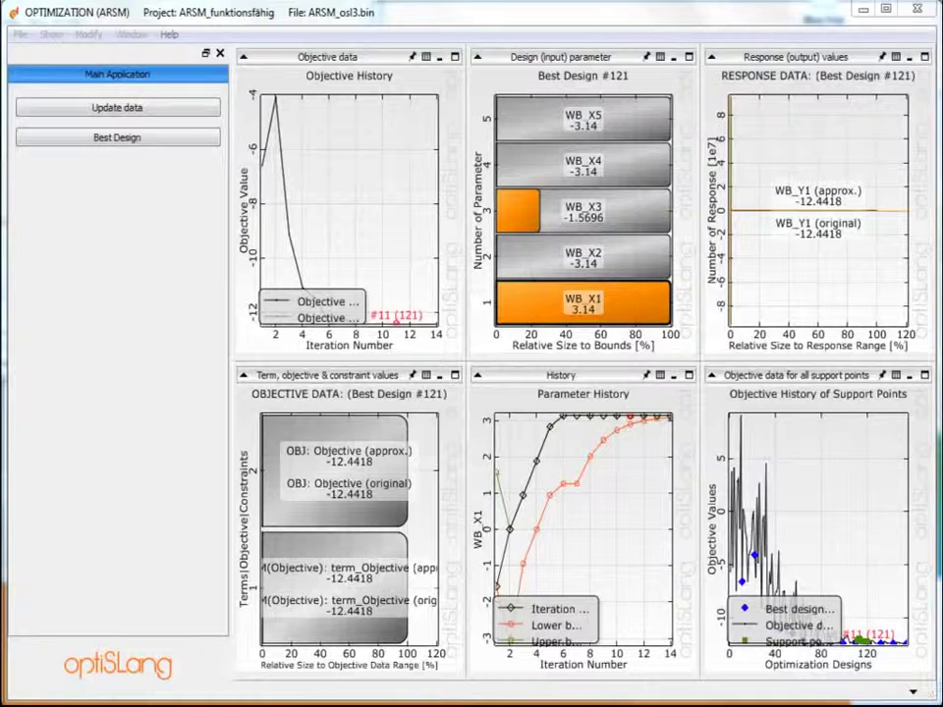